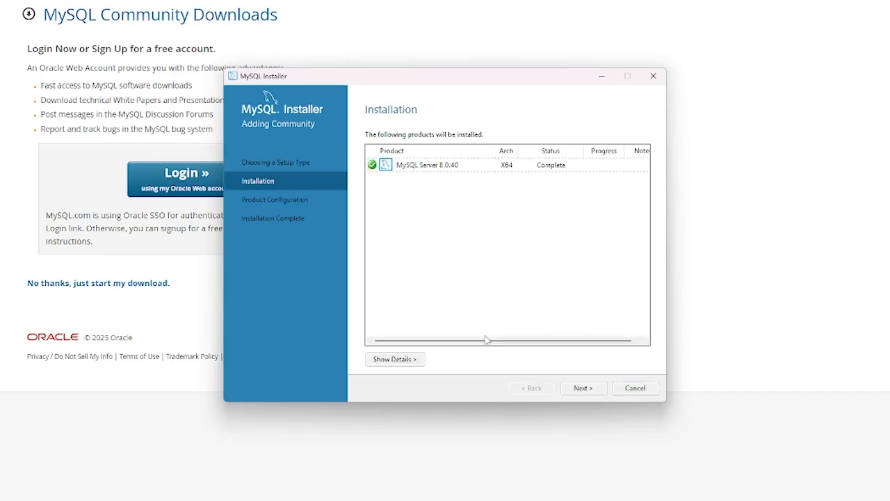
Move past the finished installation through Type and Networking to the Authentication Method step
{"action": "left_click", "coordinate": [584, 388]}
{"action": "left_click", "coordinate": [584, 388]}
{"action": "left_click", "coordinate": [584, 388]}
{"action": "left_click", "coordinate": [546, 393]}
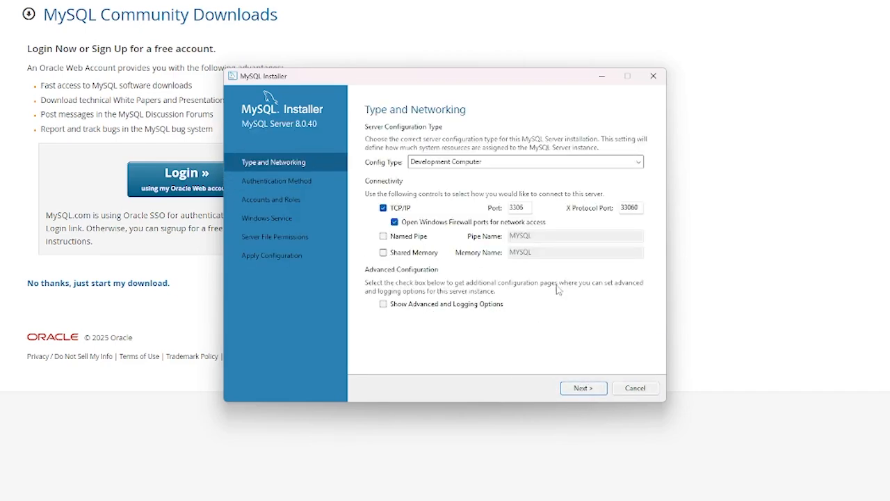
{"action": "left_click", "coordinate": [584, 388]}
{"action": "left_click", "coordinate": [584, 388]}
Enter the root account password and repeat it in the confirmation field
{"action": "type", "text": "•••"}
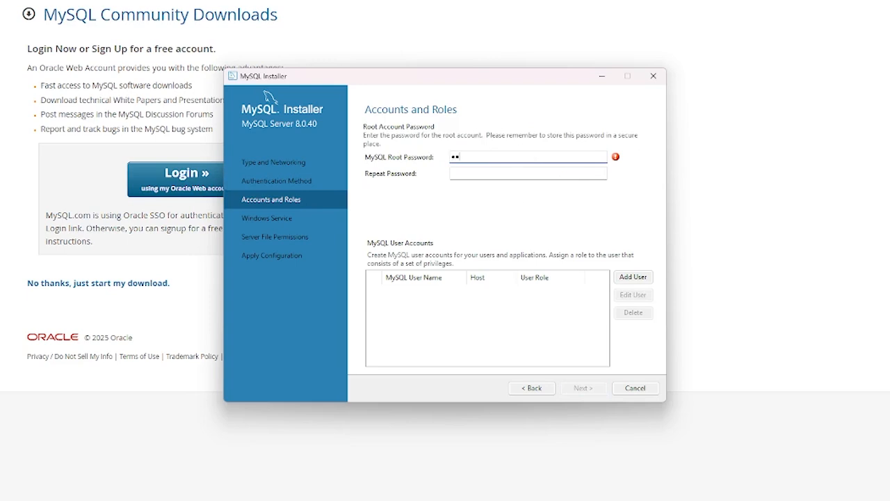
{"action": "key", "text": "BackSpace"}
{"action": "key", "text": "BackSpace"}
{"action": "type", "text": "•••"}
{"action": "key", "text": "Tab"}
{"action": "type", "text": "••••"}
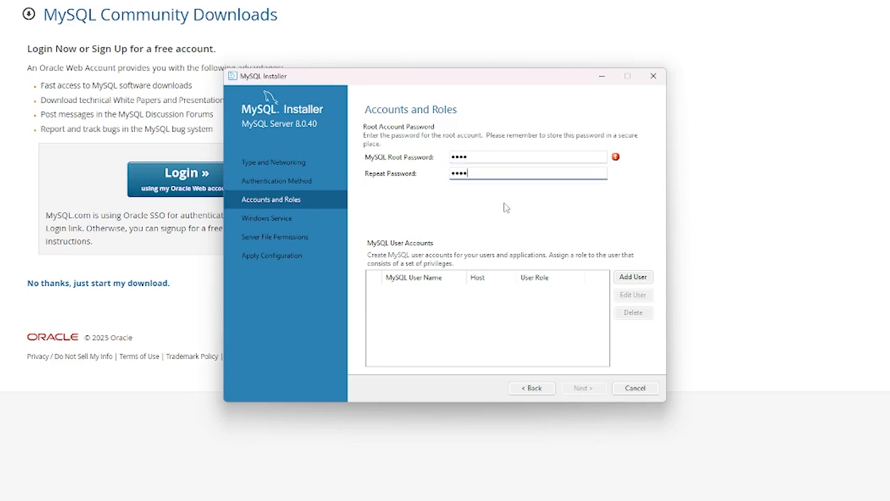
Proceed past Windows service and file permissions settings and execute the configuration
{"action": "left_click", "coordinate": [596, 388]}
{"action": "left_click", "coordinate": [599, 387]}
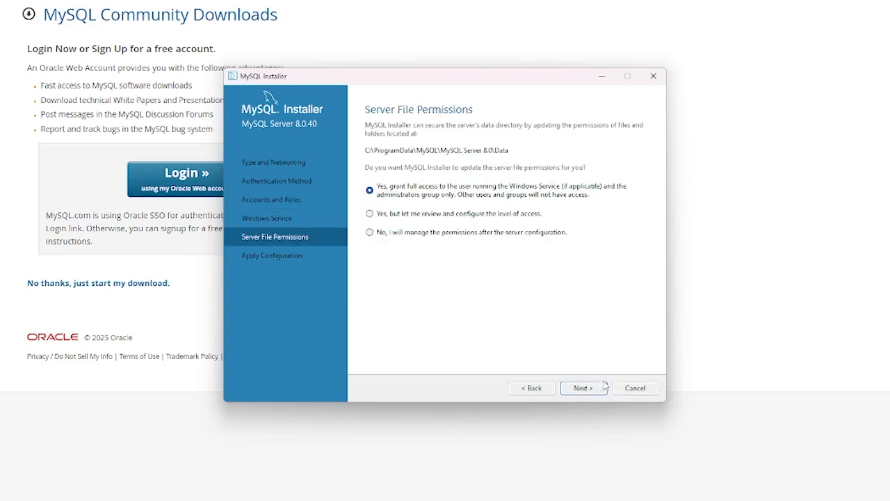
{"action": "left_click", "coordinate": [602, 387]}
{"action": "left_click", "coordinate": [602, 388]}
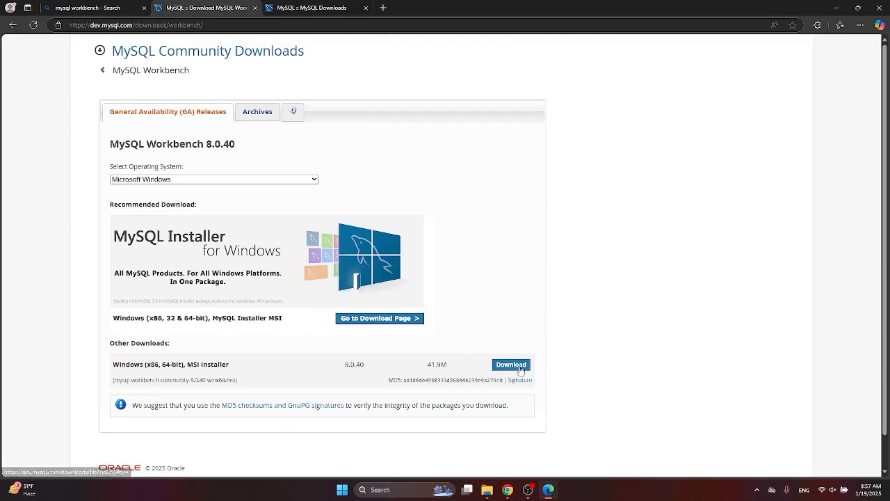
Download the Workbench 8.0.40 msi without logging in, close the extra tabs, and install it
{"action": "left_click", "coordinate": [520, 367]}
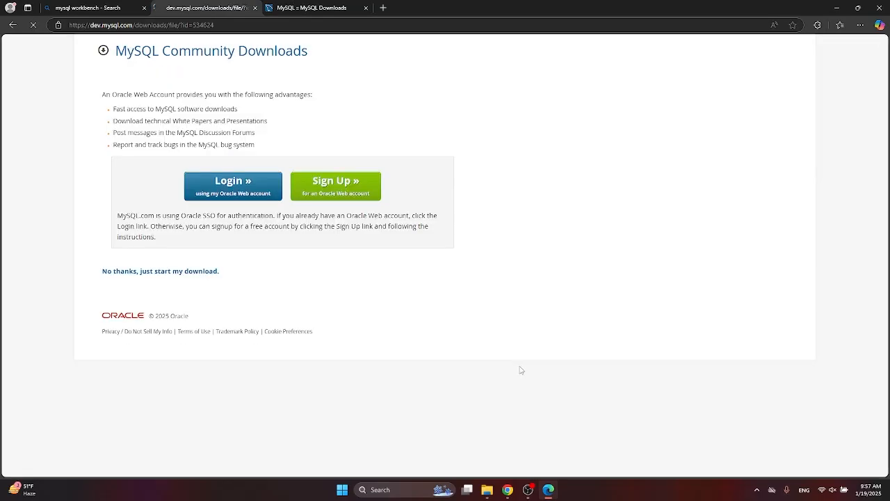
{"action": "left_click", "coordinate": [209, 271]}
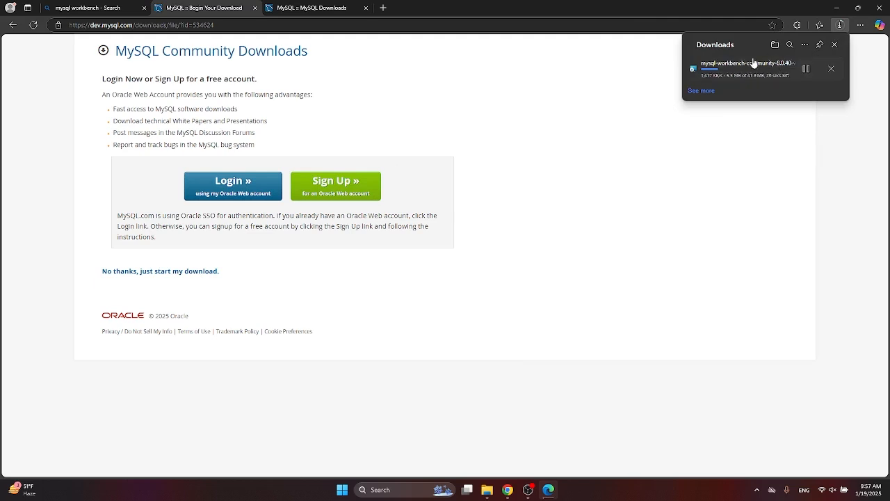
{"action": "left_click", "coordinate": [365, 7]}
{"action": "left_click", "coordinate": [144, 8]}
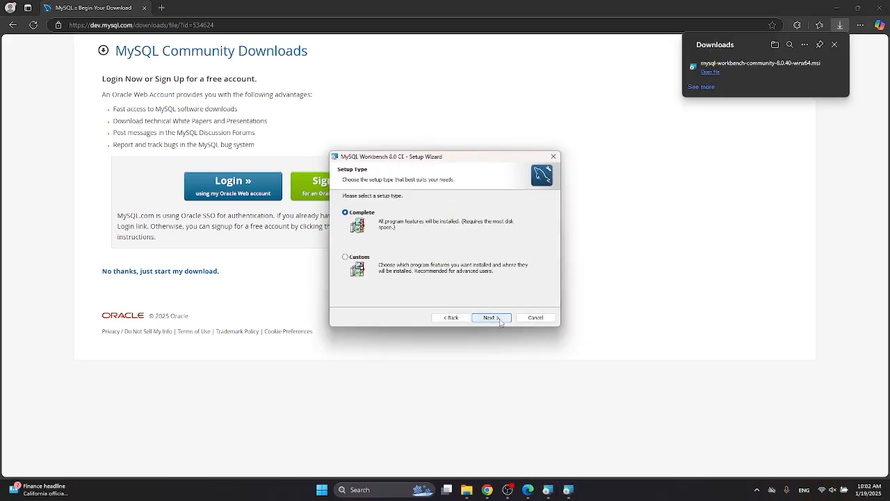
{"action": "left_click", "coordinate": [489, 318]}
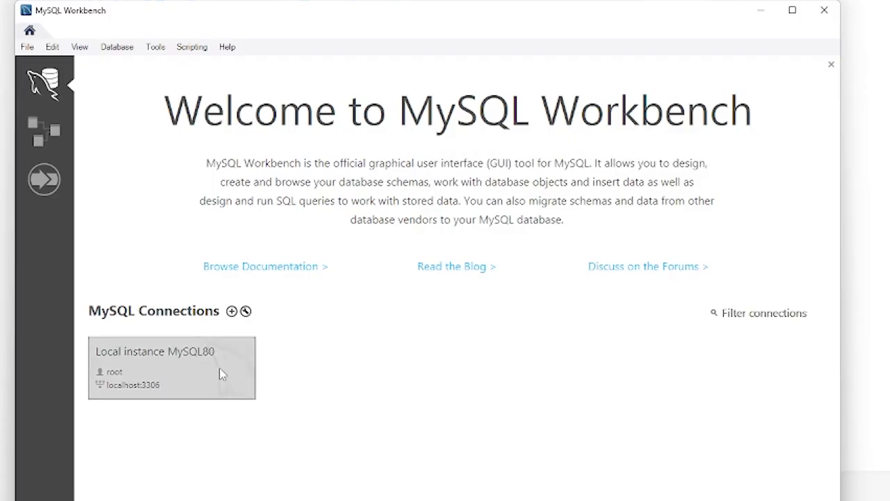
Connect to the local MySQL80 instance with the root password
{"action": "left_click", "coordinate": [220, 374]}
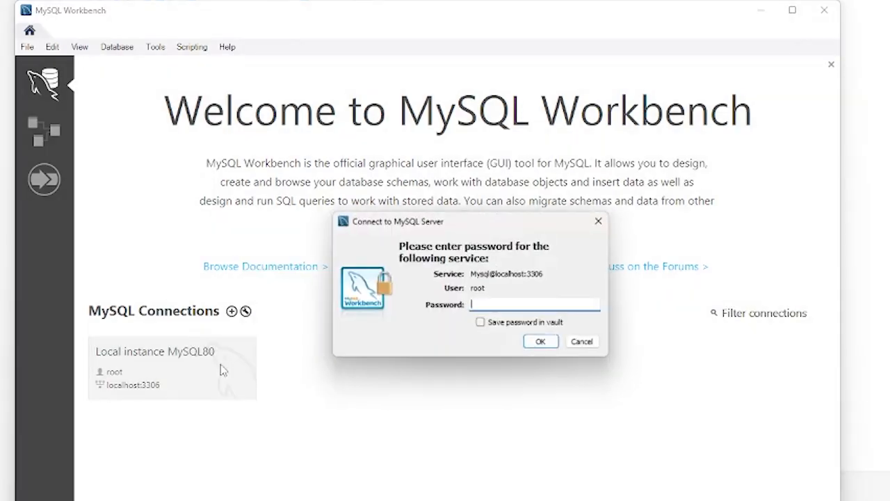
{"action": "type", "text": "****"}
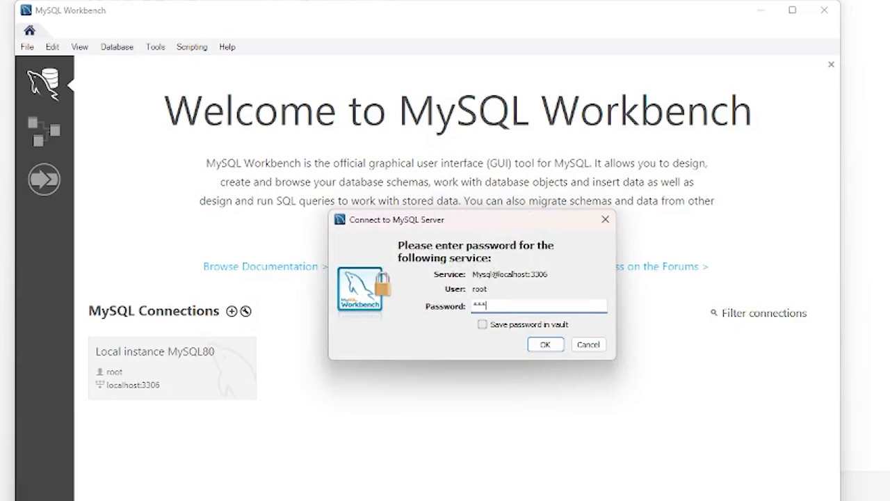
{"action": "key", "text": "Return"}
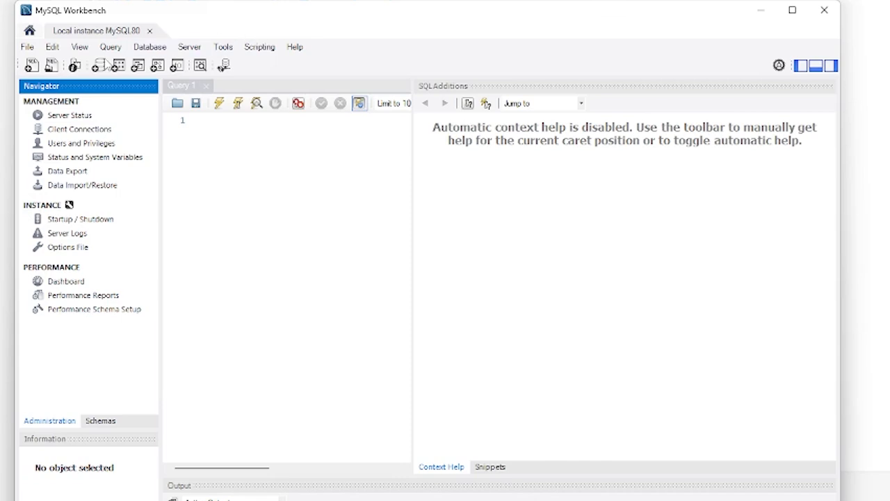
Start a new schema and name it 'testApp'
{"action": "left_click", "coordinate": [98, 65]}
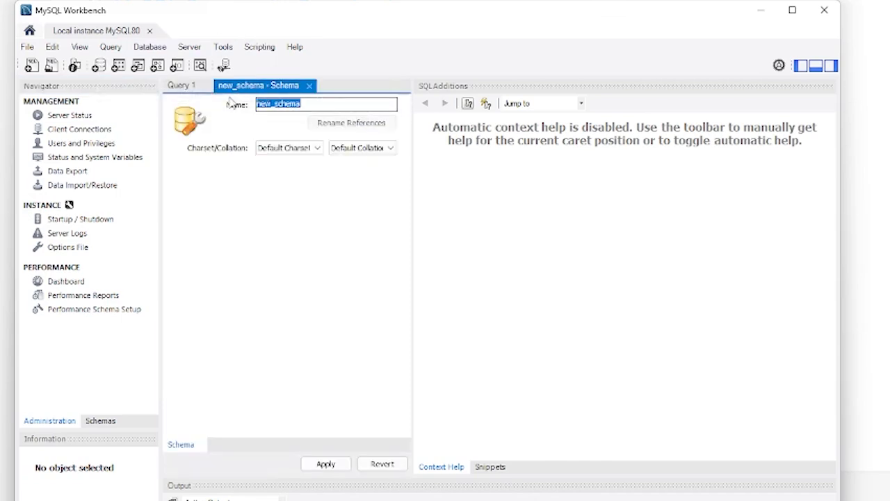
{"action": "key", "text": "BackSpace"}
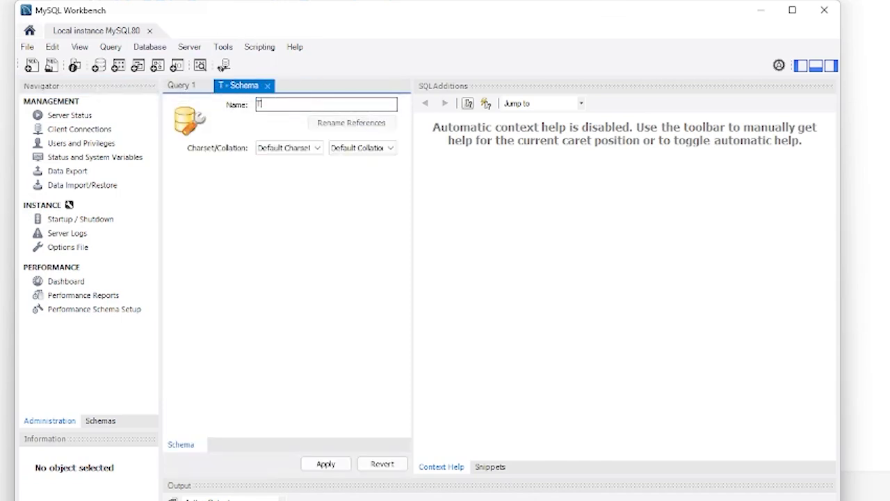
{"action": "type", "text": "Test_app"}
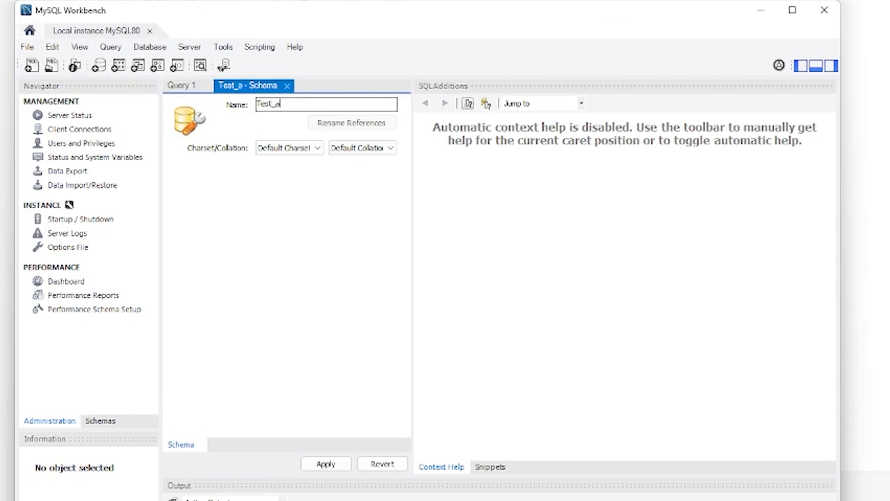
{"action": "key", "text": "BackSpace"}
{"action": "key", "text": "BackSpace"}
{"action": "key", "text": "BackSpace"}
{"action": "key", "text": "BackSpace"}
{"action": "type", "text": "app"}
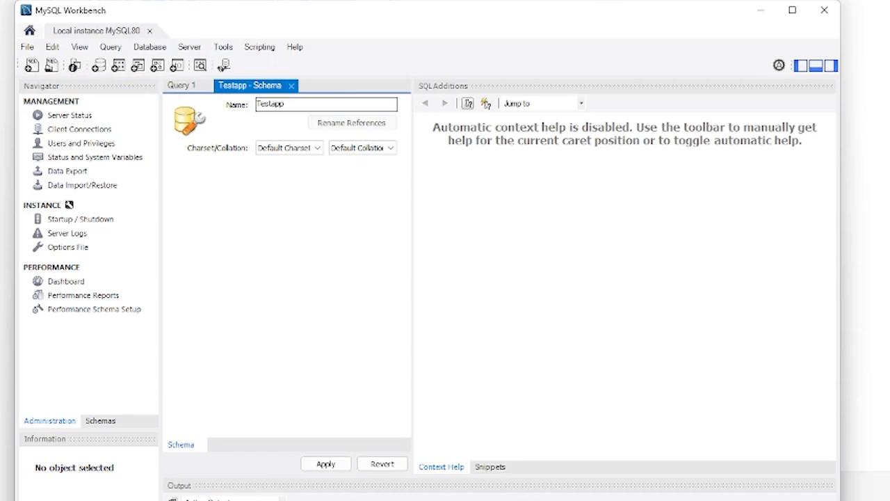
{"action": "key", "text": "BackSpace"}
{"action": "key", "text": "BackSpace"}
{"action": "key", "text": "BackSpace"}
{"action": "key", "text": "BackSpace"}
{"action": "key", "text": "BackSpace"}
{"action": "key", "text": "BackSpace"}
{"action": "key", "text": "BackSpace"}
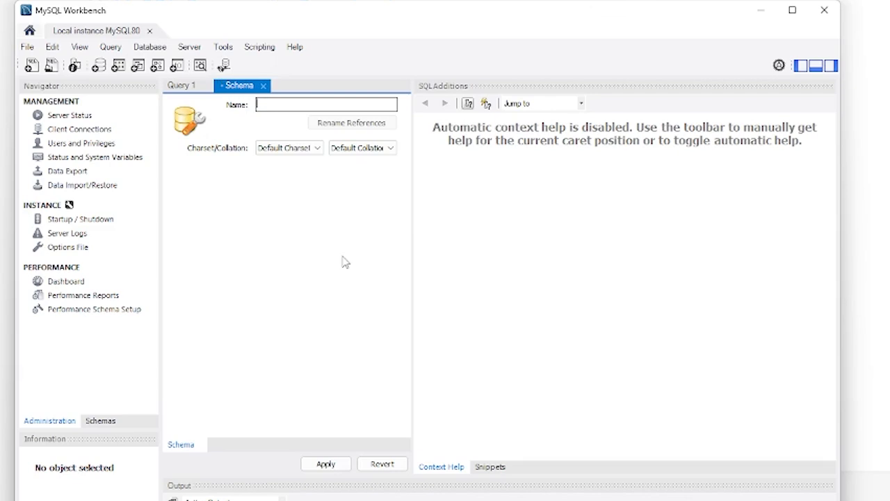
{"action": "type", "text": "test"}
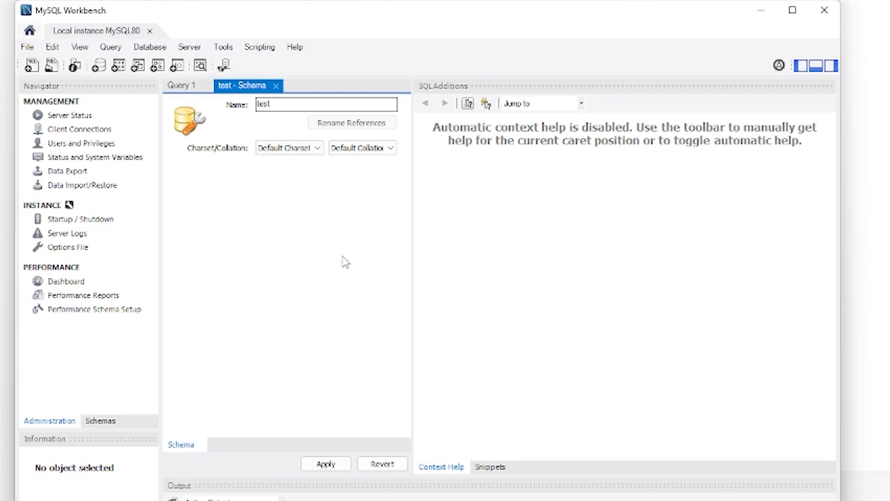
{"action": "type", "text": "App"}
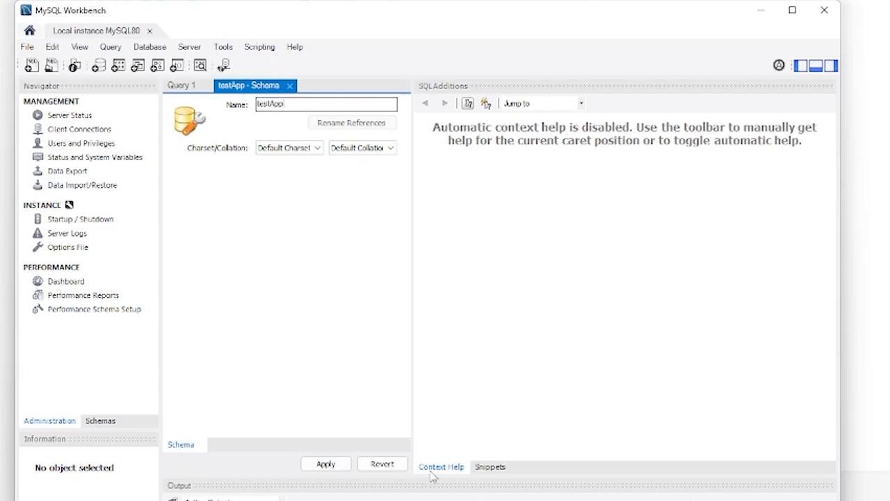
Apply the schema, accept the lowercase 'testapp' name, and run the CREATE SCHEMA script
{"action": "left_click", "coordinate": [344, 466]}
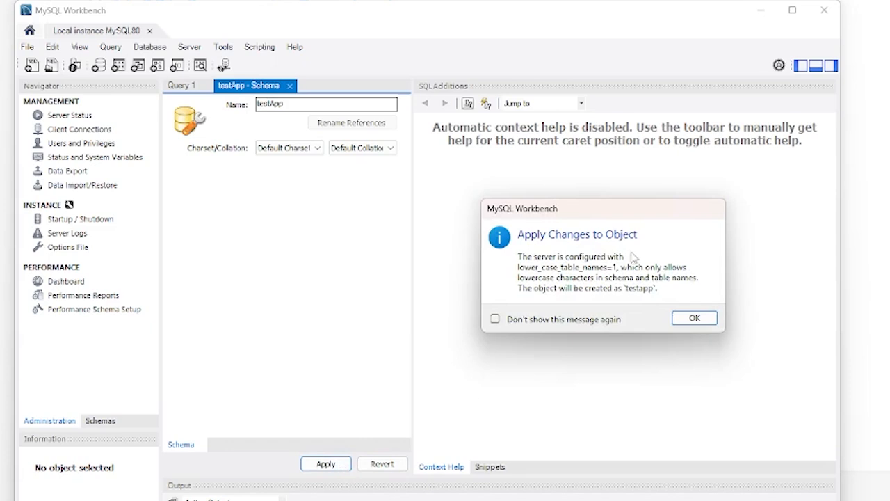
{"action": "left_click", "coordinate": [698, 317]}
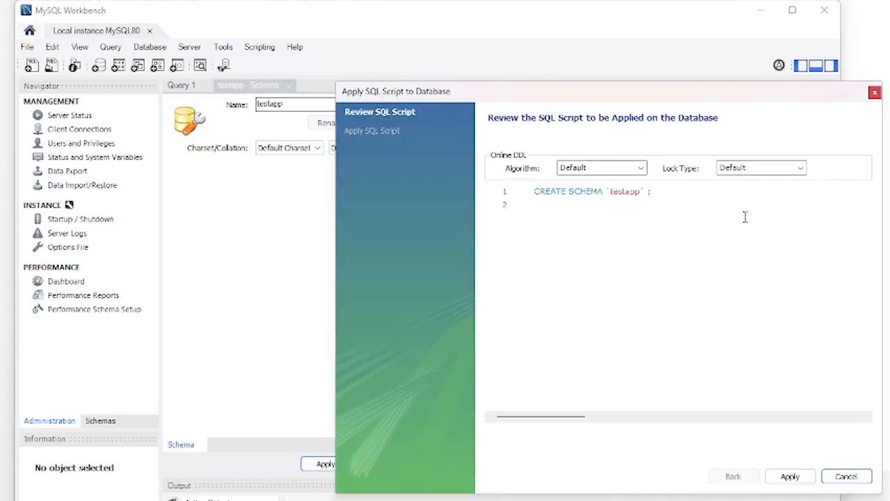
{"action": "left_click", "coordinate": [790, 477]}
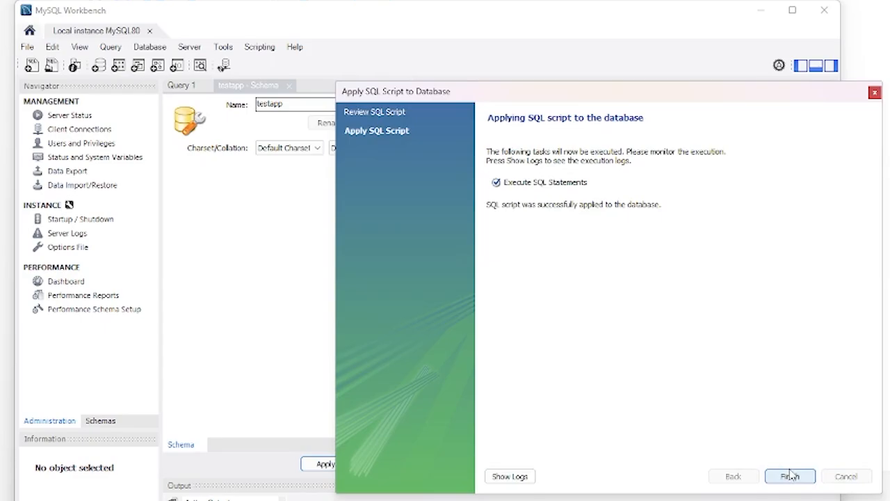
{"action": "left_click", "coordinate": [790, 476]}
{"action": "left_click", "coordinate": [100, 420]}
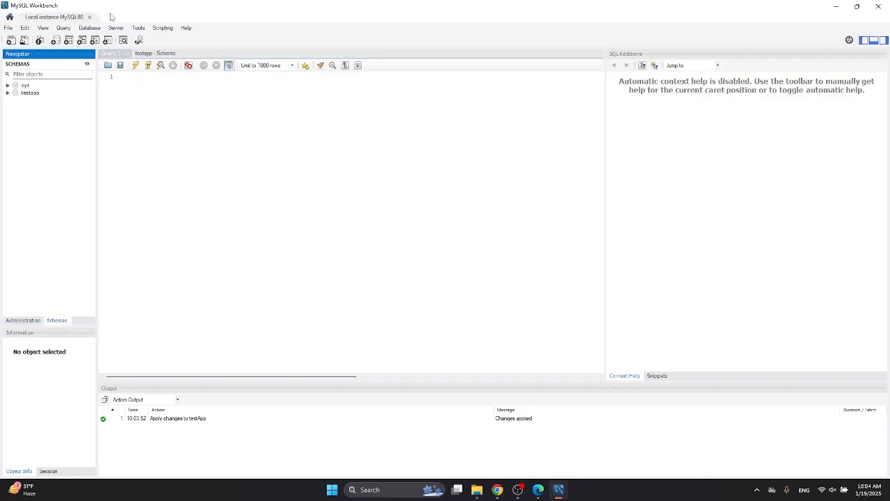
Make testapp the default schema and start a new table, typing 'Us' as its name
{"action": "left_click", "coordinate": [40, 93]}
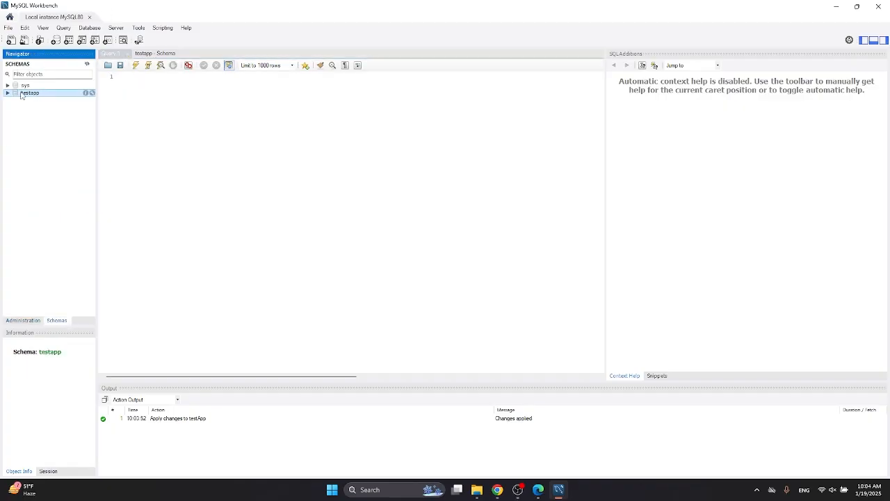
{"action": "double_click", "coordinate": [21, 95]}
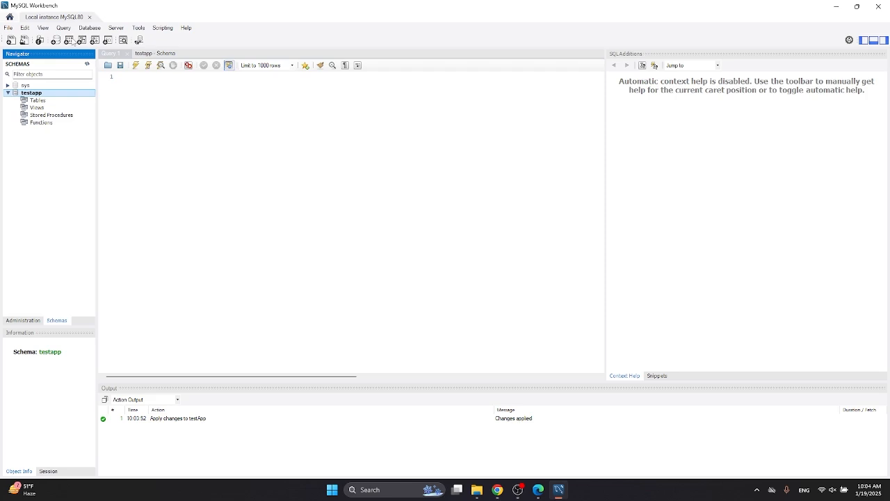
{"action": "left_click", "coordinate": [69, 40]}
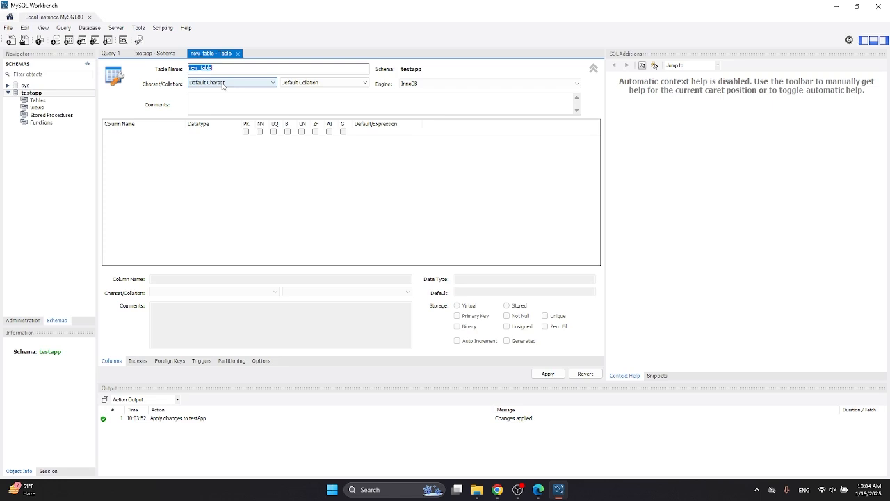
{"action": "type", "text": "User"}
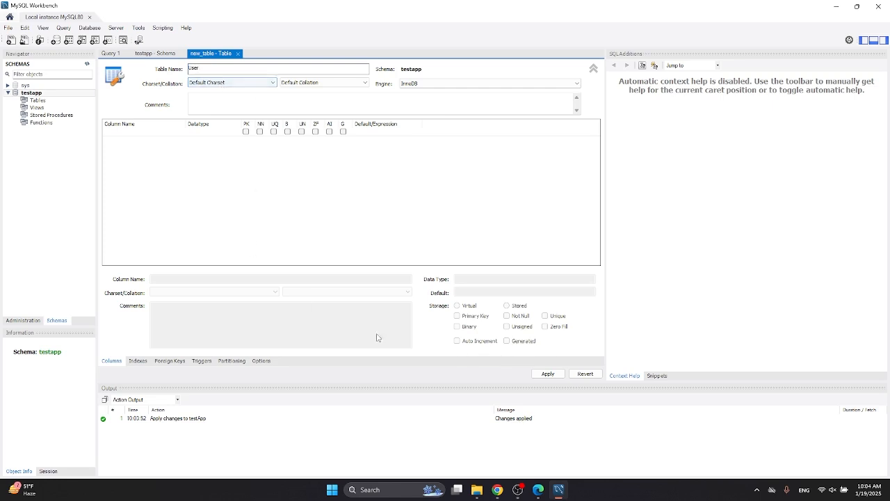
{"action": "left_click", "coordinate": [547, 374]}
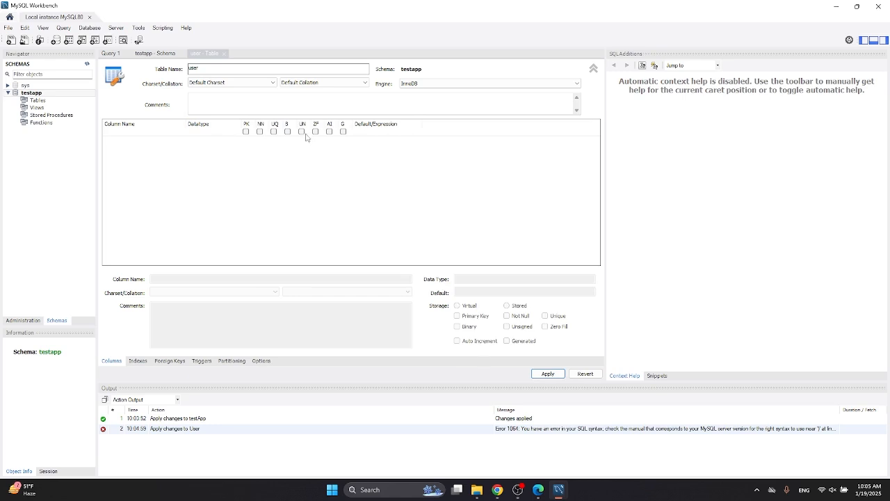
Add the auto-incrementing iduser primary key and a second column, then begin renaming iduser
{"action": "left_click", "coordinate": [333, 135]}
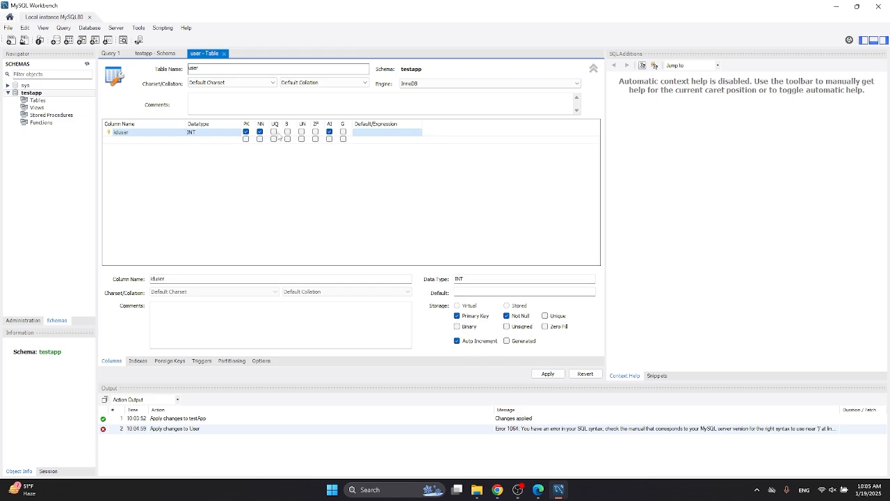
{"action": "left_click", "coordinate": [151, 139]}
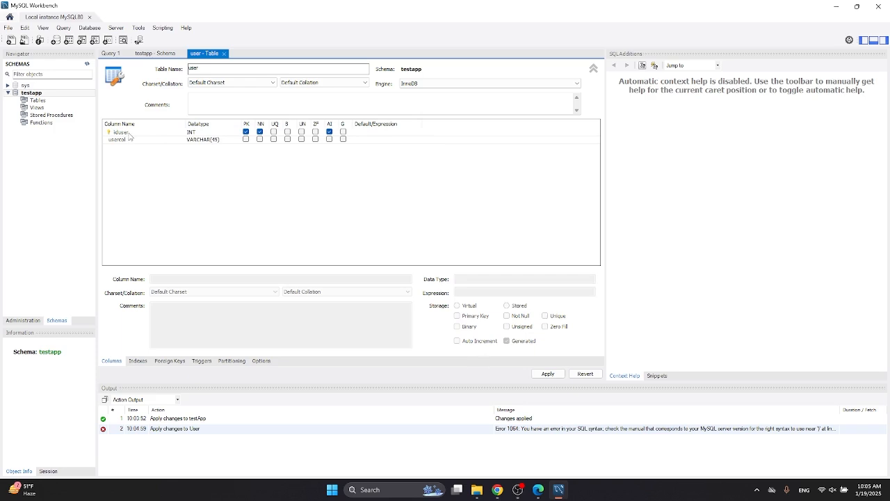
{"action": "left_click", "coordinate": [139, 133]}
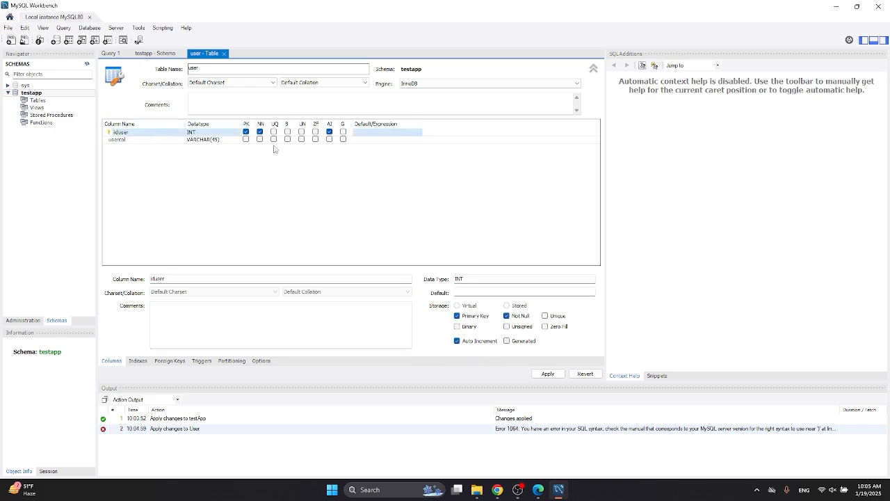
{"action": "double_click", "coordinate": [174, 134]}
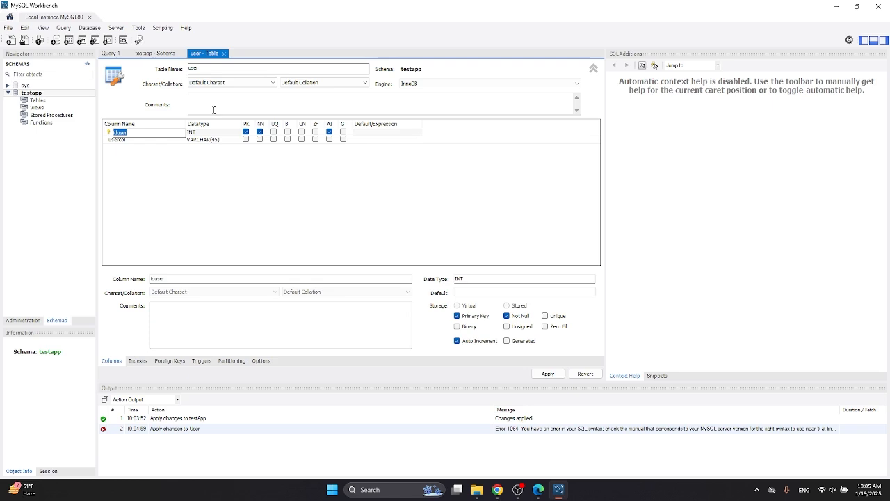
{"action": "key", "text": "Home"}
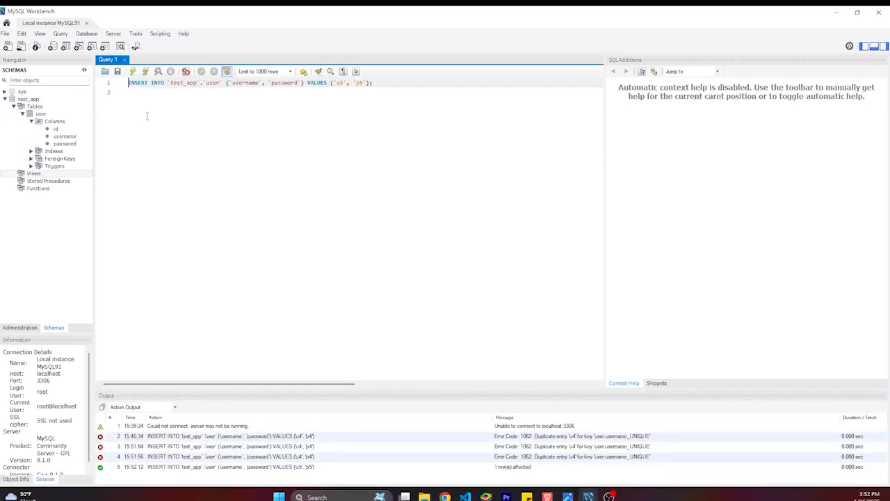
Change the INSERT's username from u5 to u6, update the password value, and execute it
{"action": "left_click", "coordinate": [157, 134]}
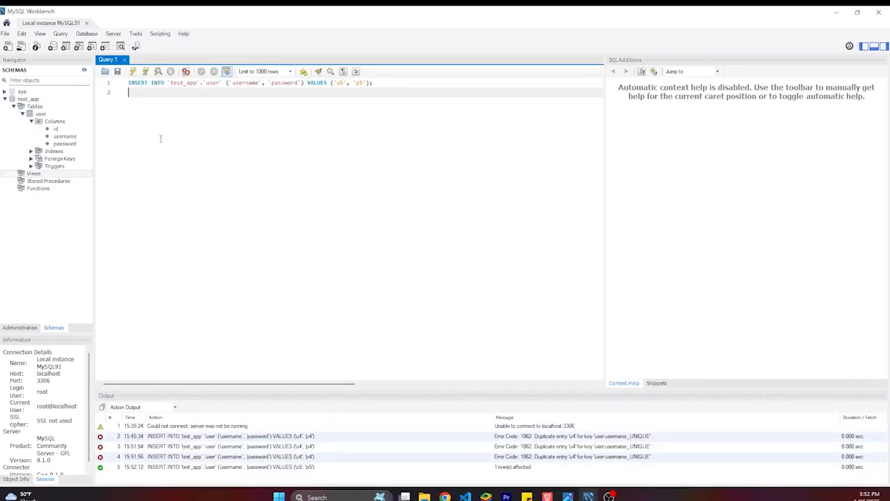
{"action": "left_click", "coordinate": [343, 84]}
{"action": "key", "text": "BackSpace"}
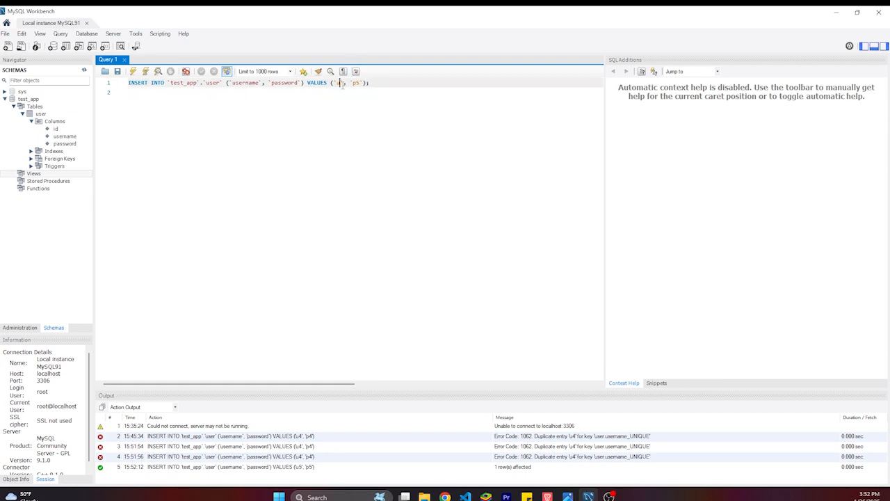
{"action": "type", "text": "6"}
{"action": "left_click", "coordinate": [362, 83]}
{"action": "key", "text": "BackSpace"}
{"action": "type", "text": "6"}
{"action": "left_click", "coordinate": [134, 73]}
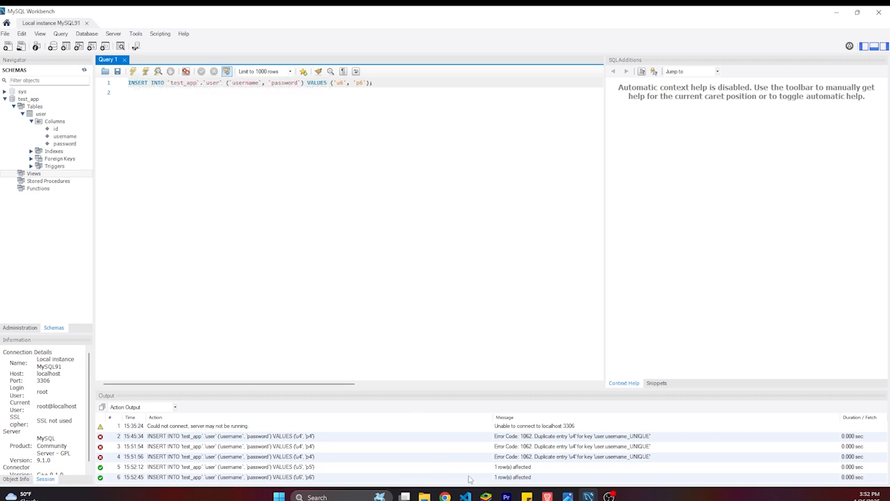
Check the insert's log line and browse the available output views
{"action": "left_click", "coordinate": [532, 480]}
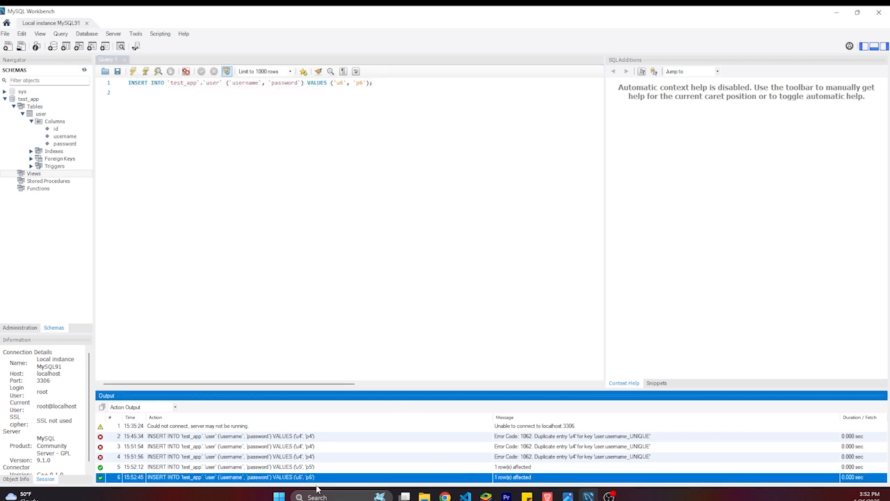
{"action": "left_click", "coordinate": [167, 286]}
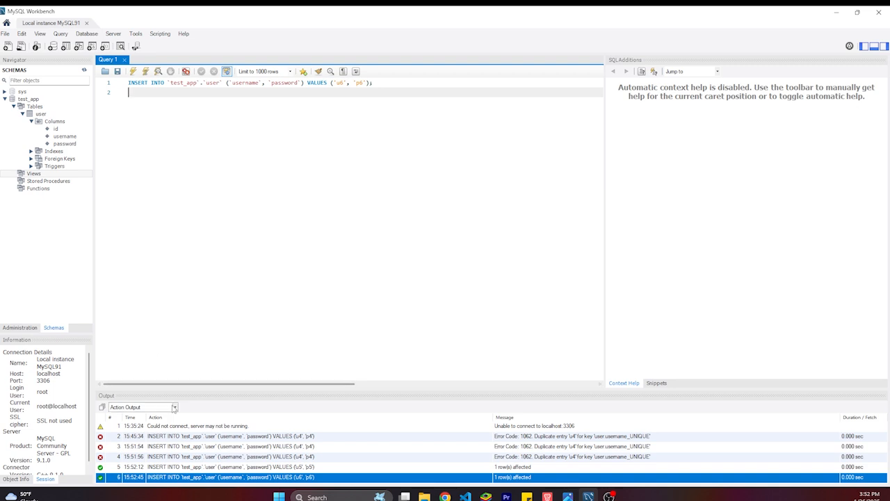
{"action": "left_click", "coordinate": [174, 407]}
{"action": "left_click", "coordinate": [206, 307]}
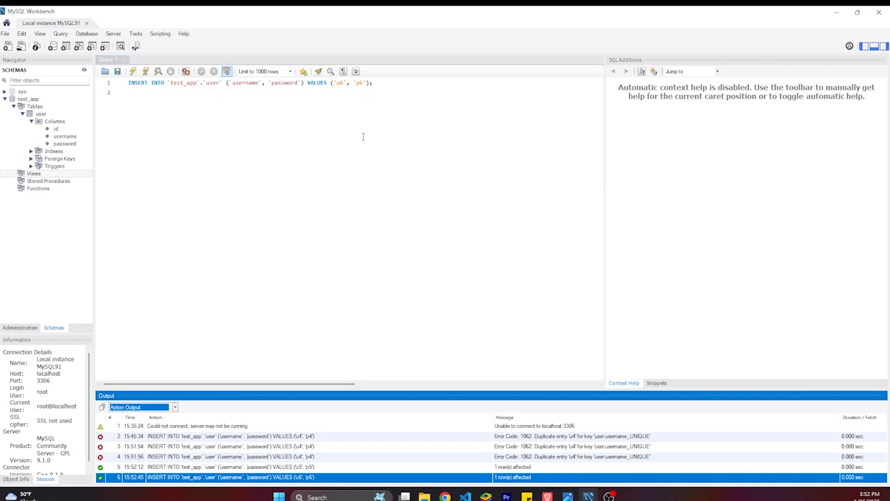
{"action": "left_click", "coordinate": [174, 407]}
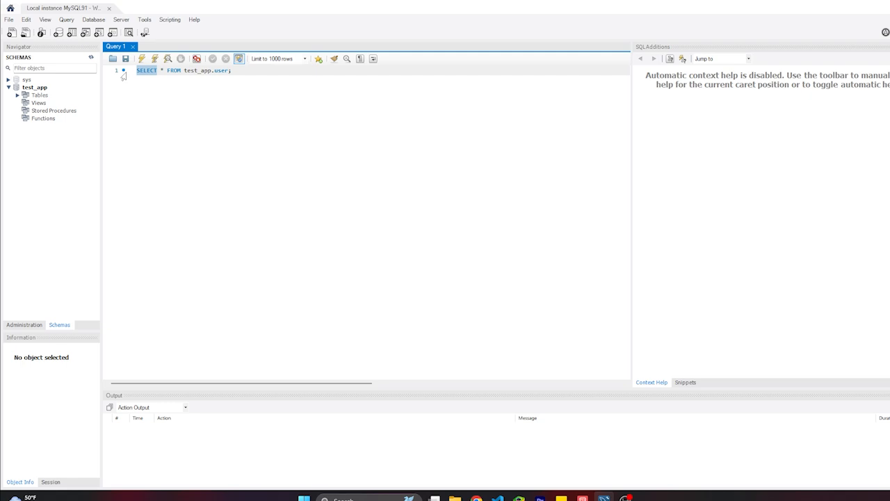
Run SELECT * FROM test_app.user and highlight the id 9 row in the Result Grid
{"action": "key", "text": "Right"}
{"action": "key", "text": "Right"}
{"action": "left_click", "coordinate": [143, 59]}
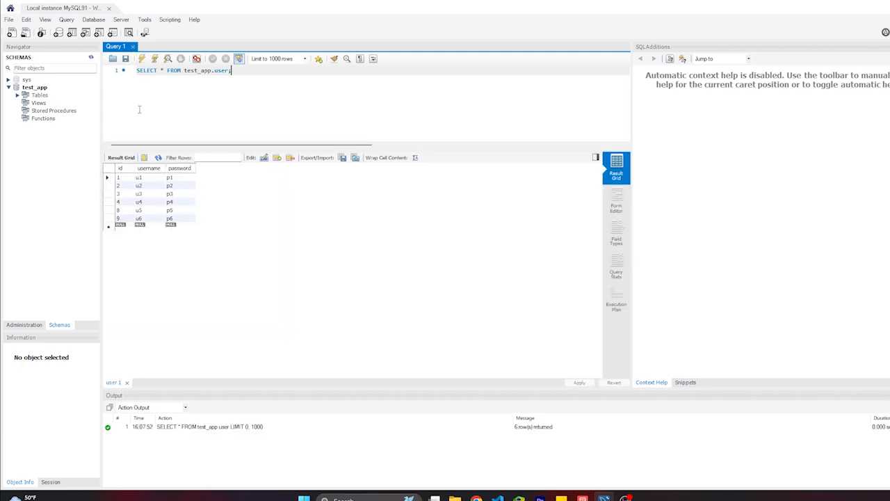
{"action": "left_click", "coordinate": [178, 220]}
{"action": "left_click_drag", "start_coordinate": [179, 222], "coordinate": [118, 227]}
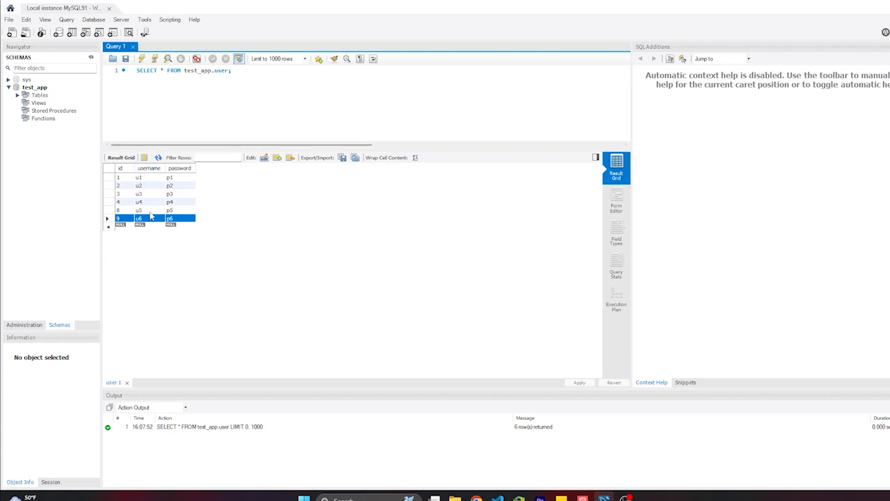
{"action": "left_click", "coordinate": [295, 426]}
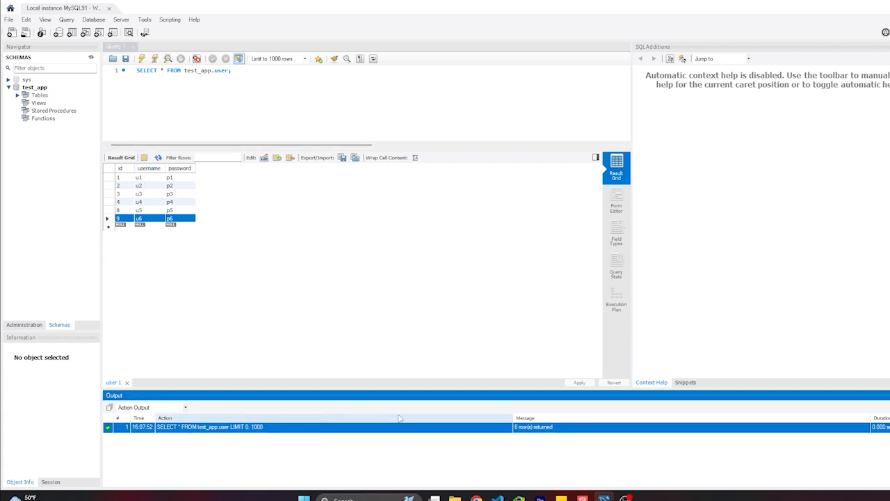